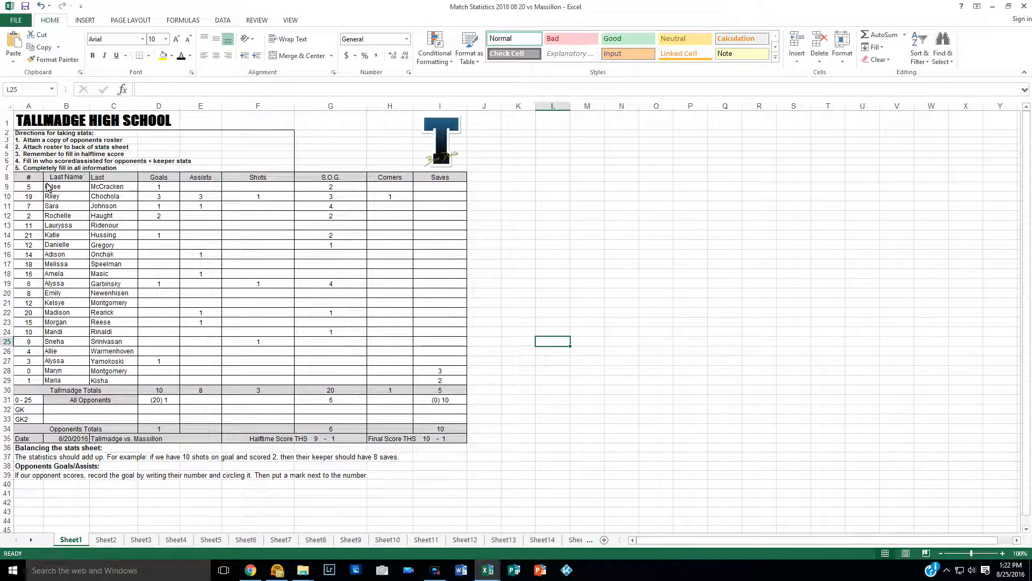
# - Examine the player numbers and names in the roster, along with the entries in the Goals and Shots columns
pyautogui.moveTo(25, 177); pyautogui.dragTo(123, 384)
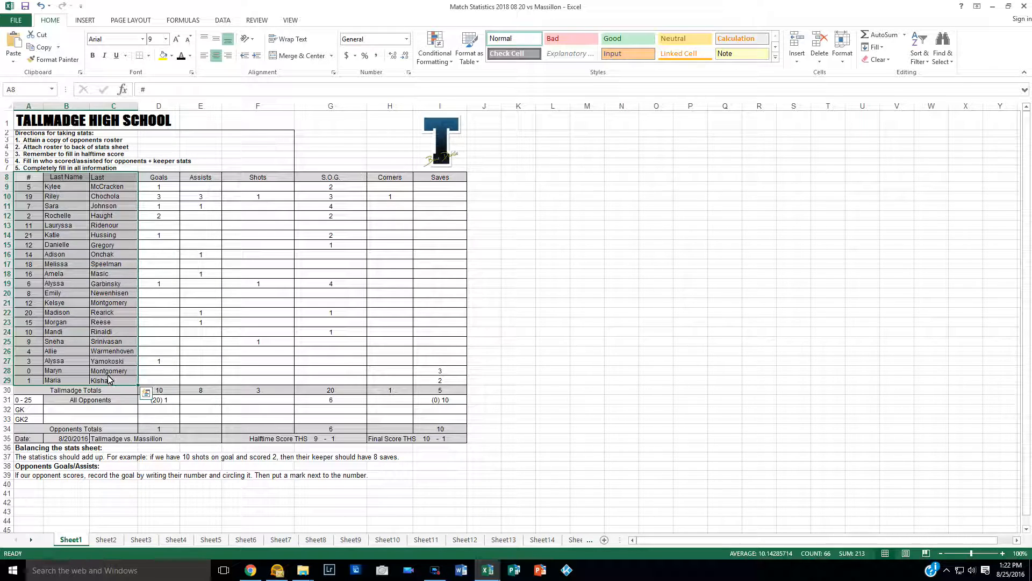
pyautogui.click(492, 352)
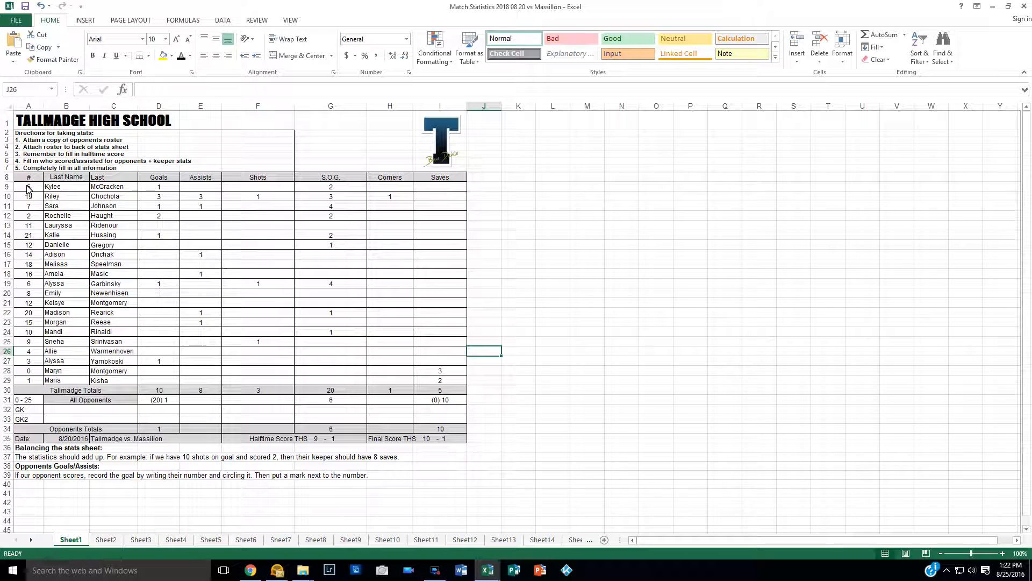
pyautogui.click(151, 188)
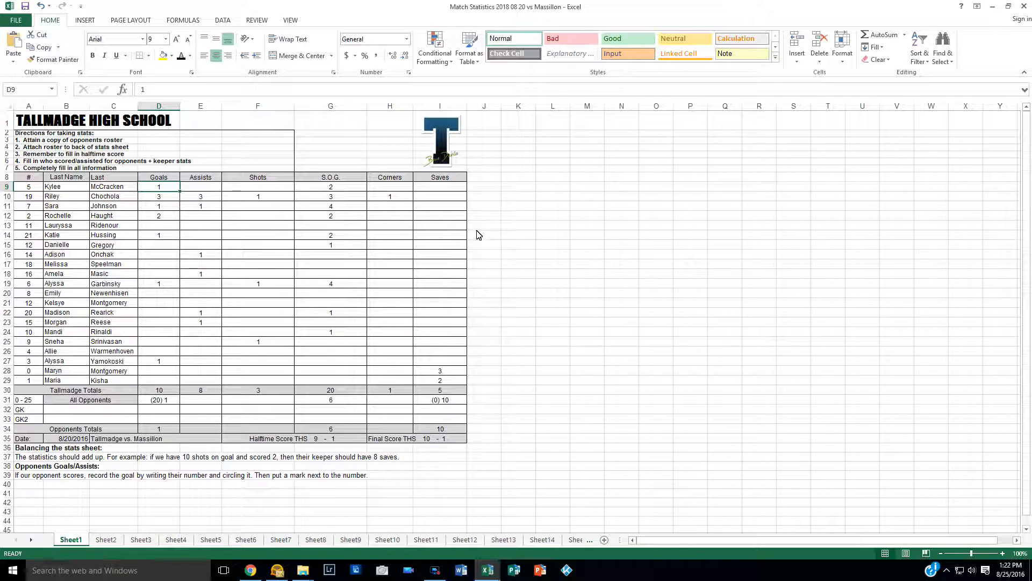
pyautogui.click(555, 206)
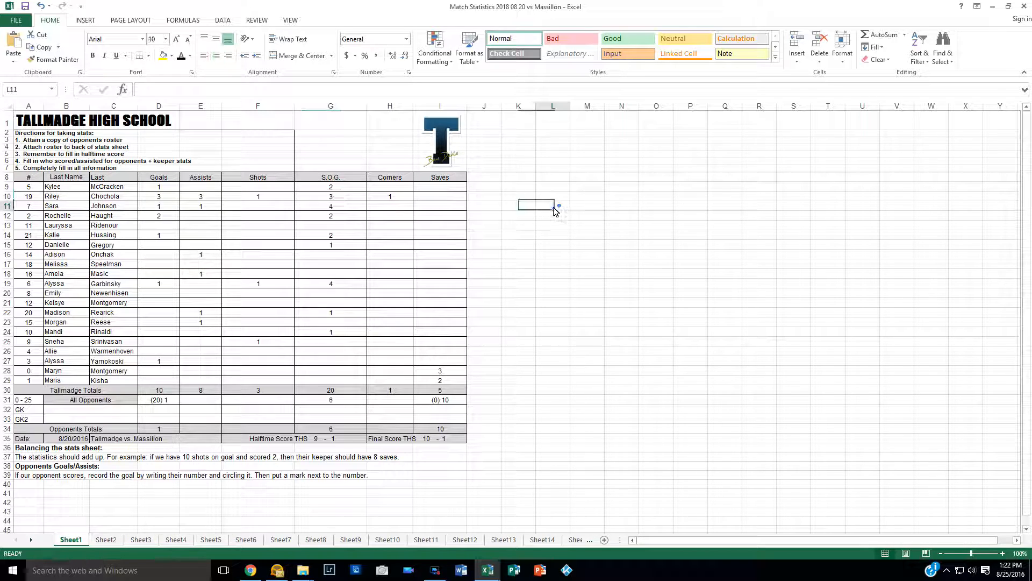
pyautogui.click(272, 182)
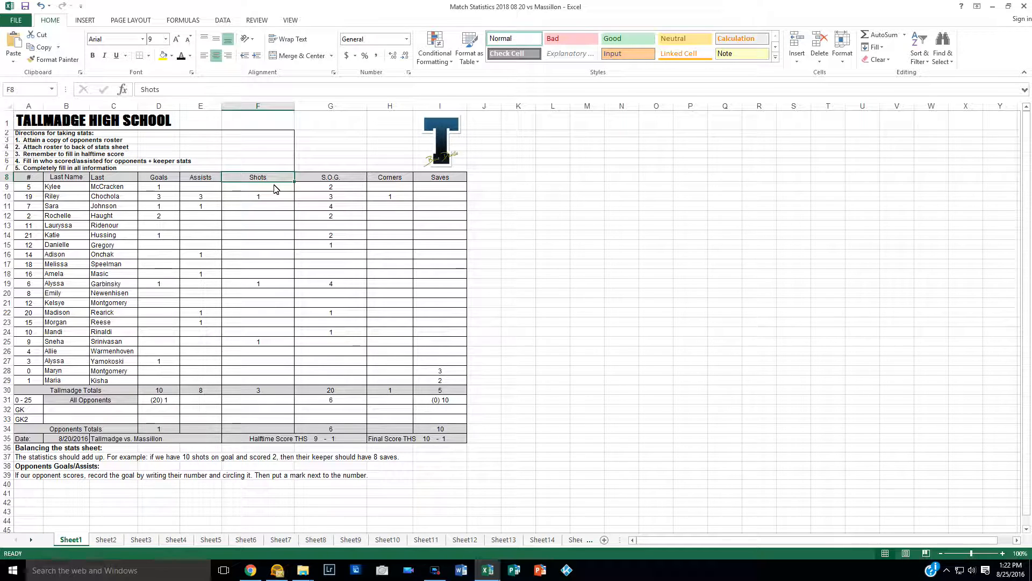
pyautogui.click(261, 197)
pyautogui.click(262, 283)
pyautogui.click(265, 343)
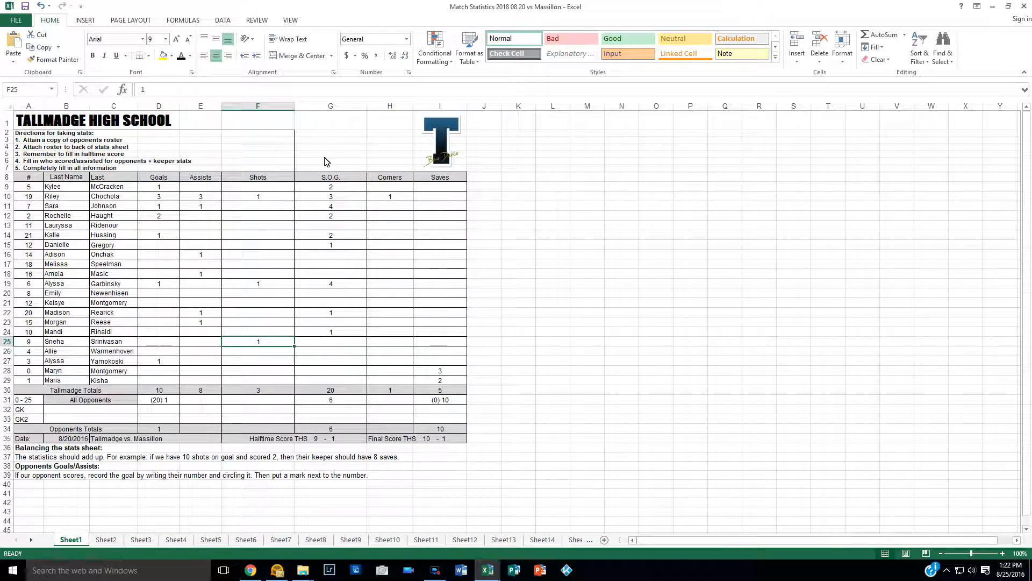
# - Examine the players' shots on goal and corners, and the two goalkeepers' saves
pyautogui.click(326, 186)
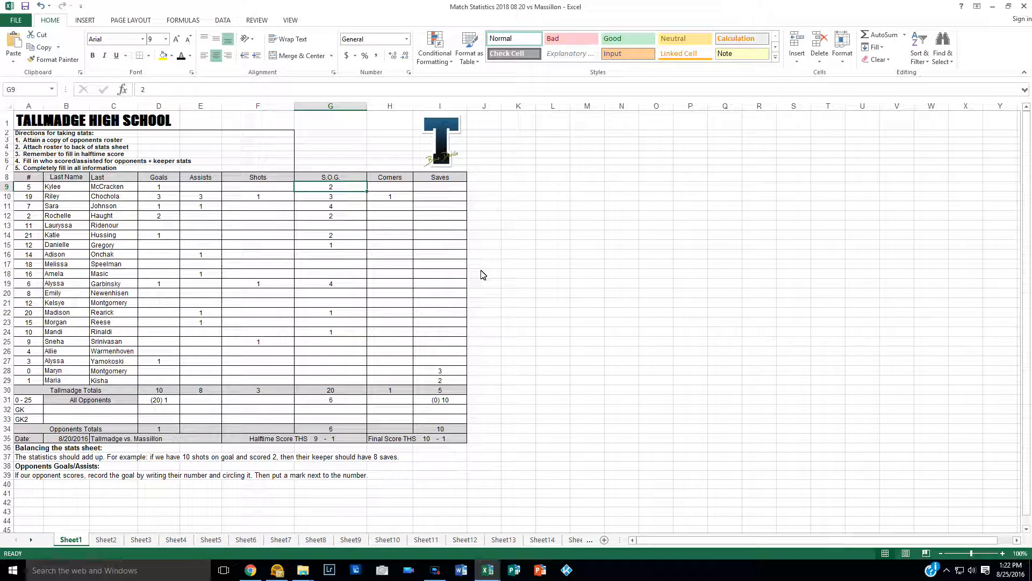
pyautogui.moveTo(345, 191); pyautogui.dragTo(341, 331)
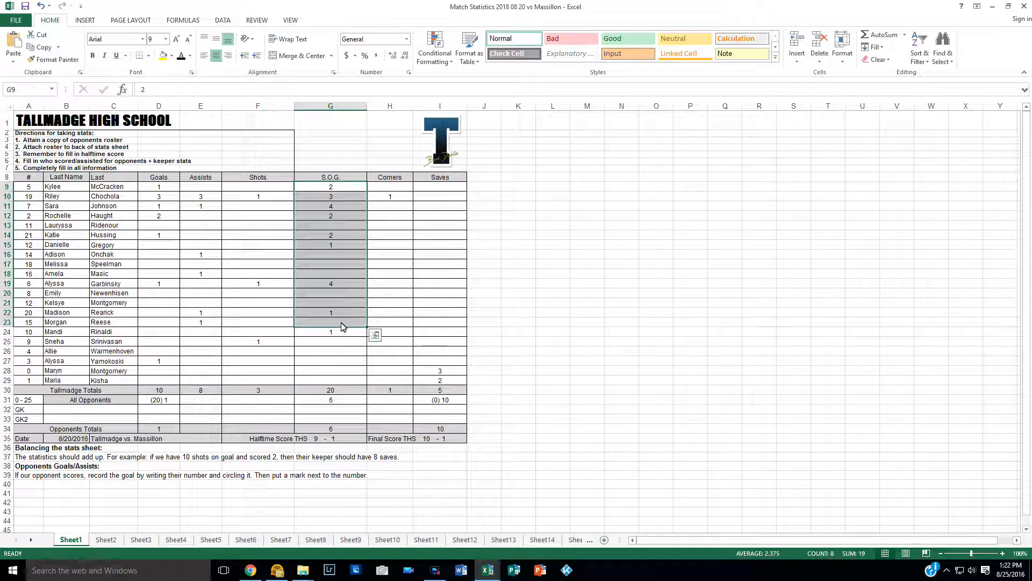
pyautogui.click(340, 189)
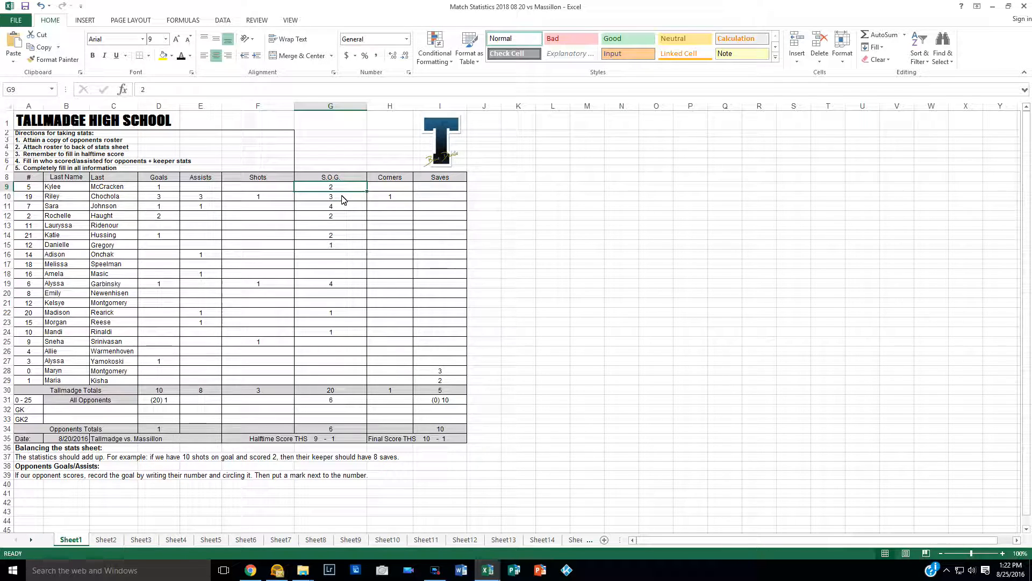
pyautogui.click(394, 197)
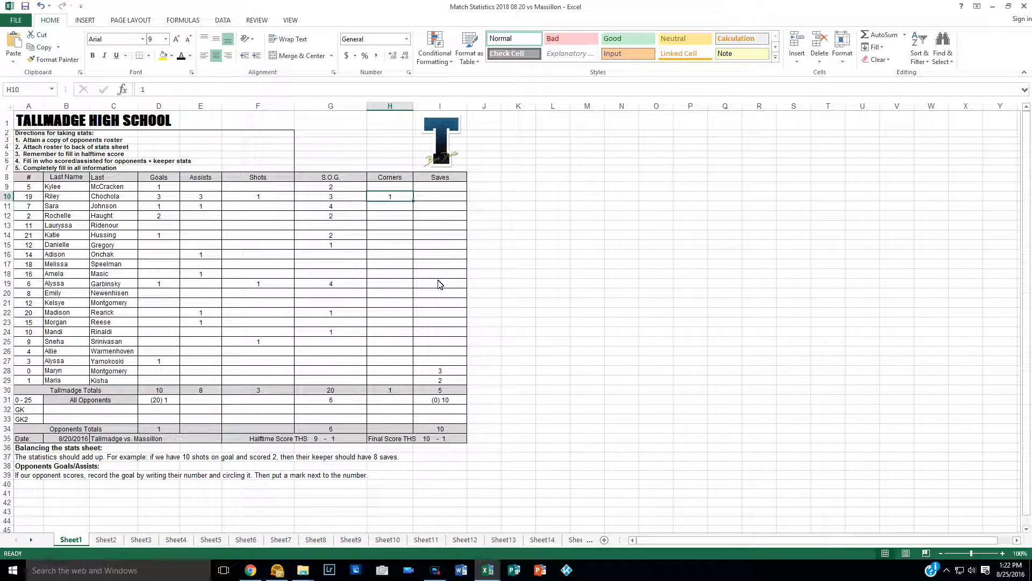
pyautogui.click(436, 372)
pyautogui.click(453, 380)
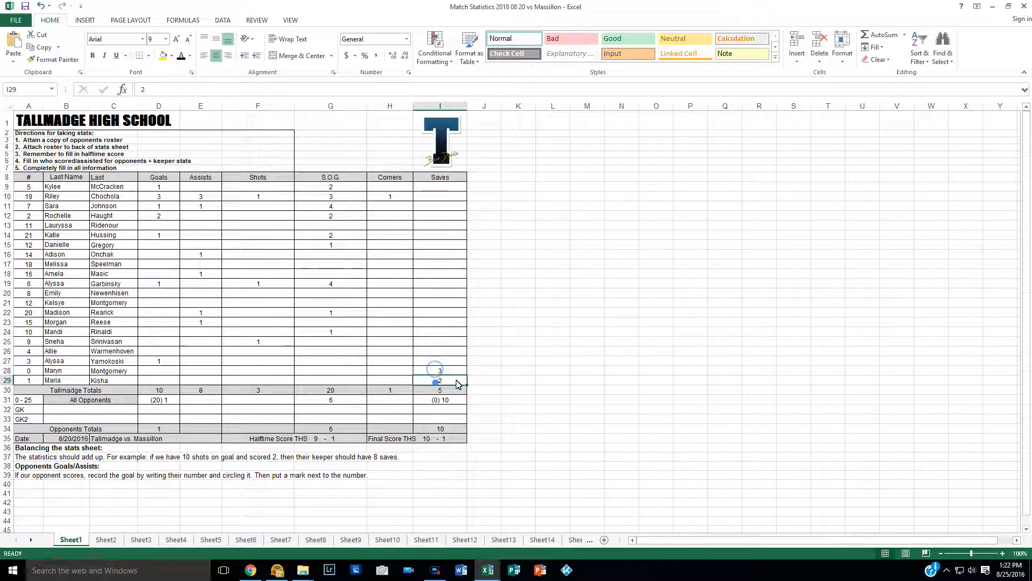
pyautogui.click(564, 351)
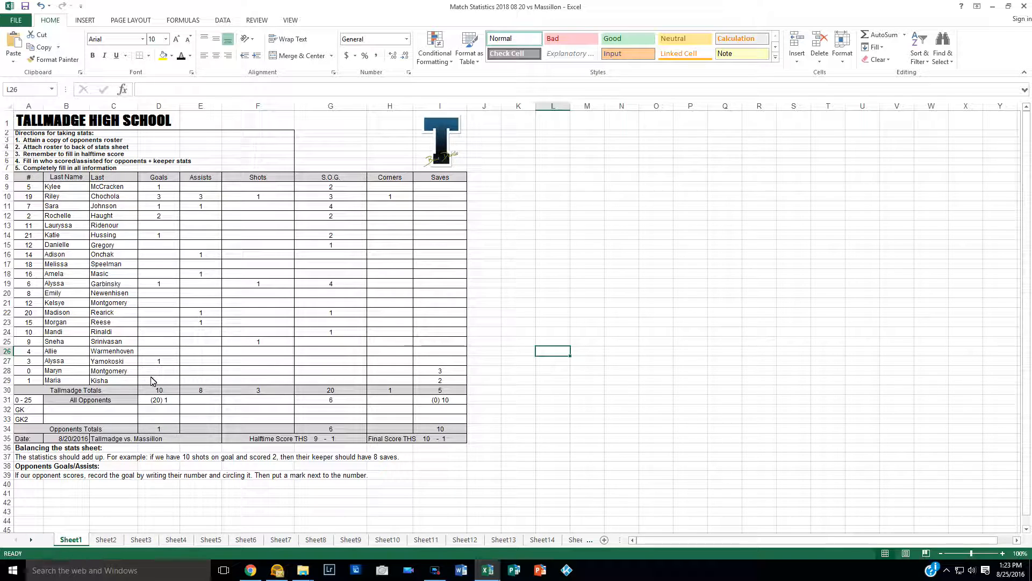
# - Compare the Tallmadge totals for goals, assists, shots and shots on goal with the individual player entries
pyautogui.click(159, 393)
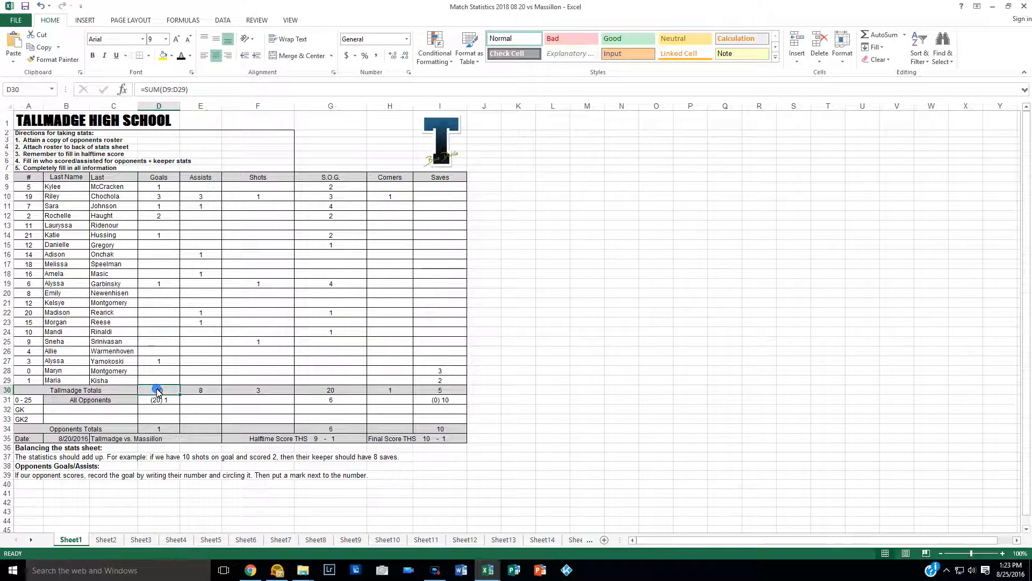
pyautogui.click(160, 197)
pyautogui.click(161, 207)
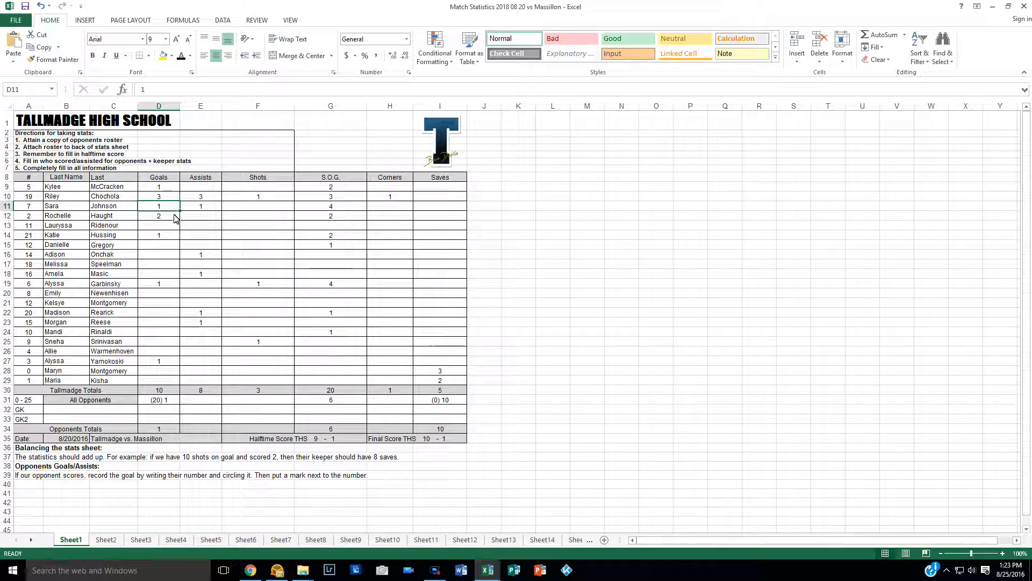
pyautogui.click(202, 197)
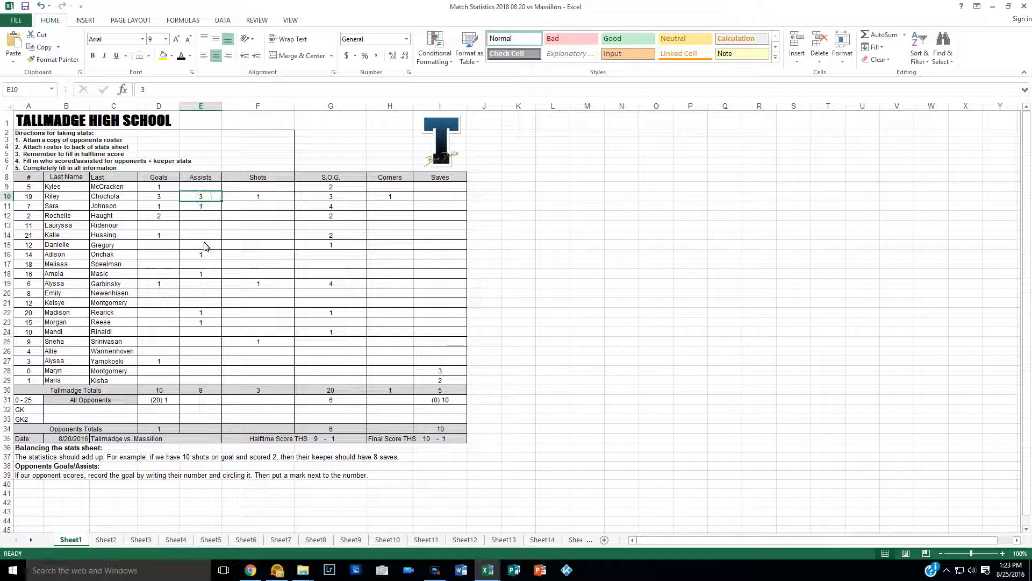
pyautogui.click(166, 391)
pyautogui.click(207, 392)
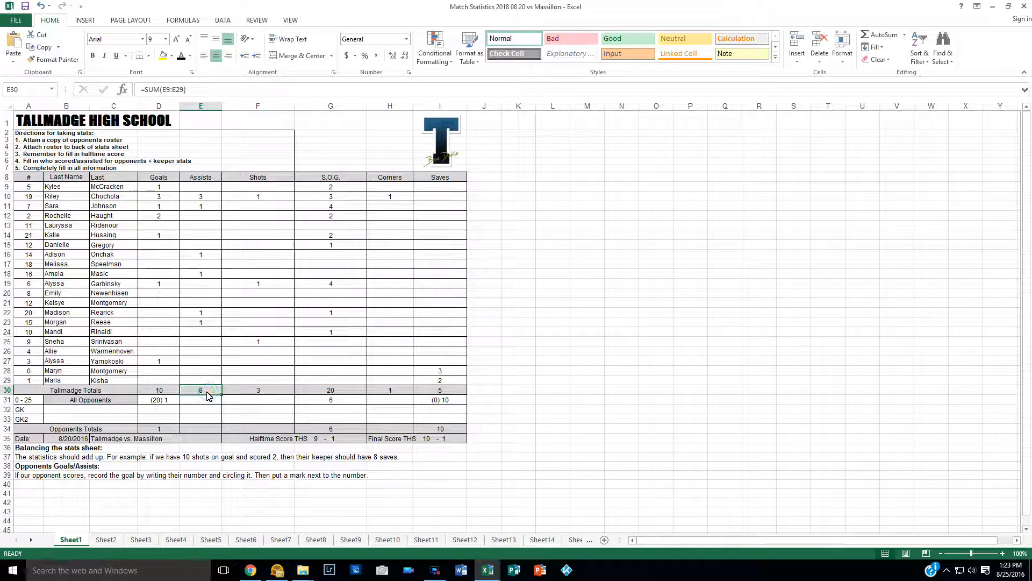
pyautogui.click(258, 197)
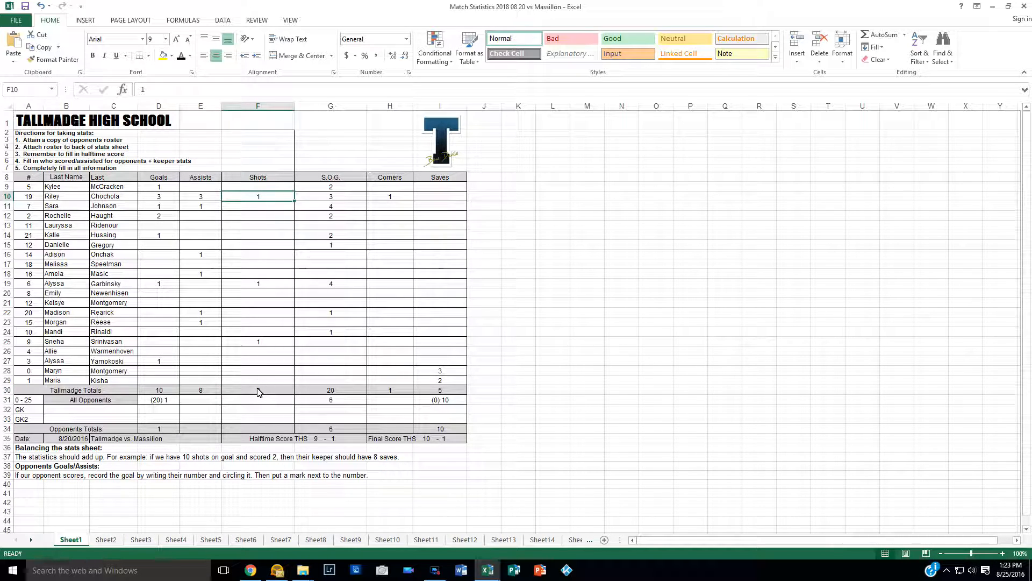
pyautogui.click(333, 393)
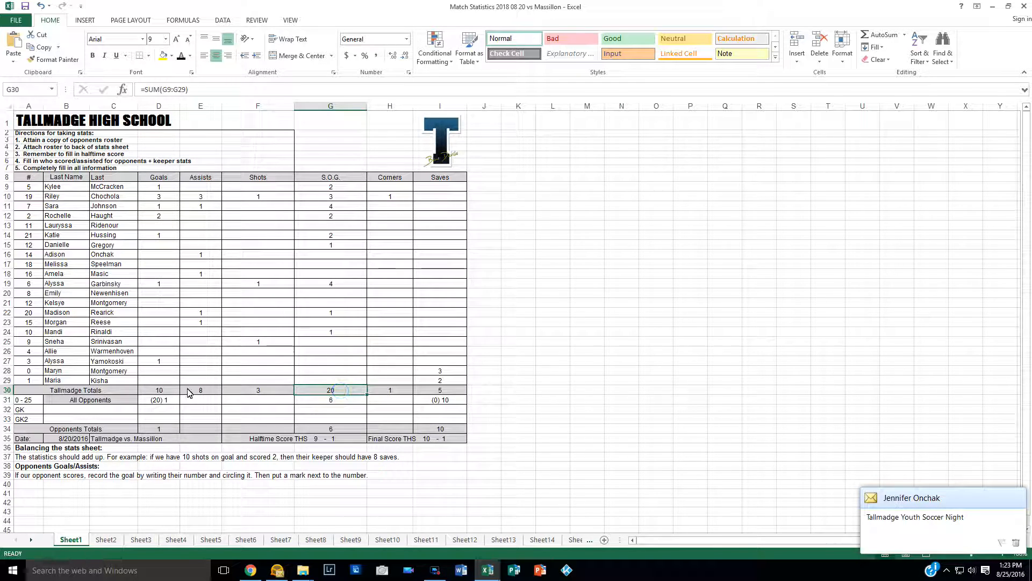
pyautogui.click(166, 390)
pyautogui.click(328, 395)
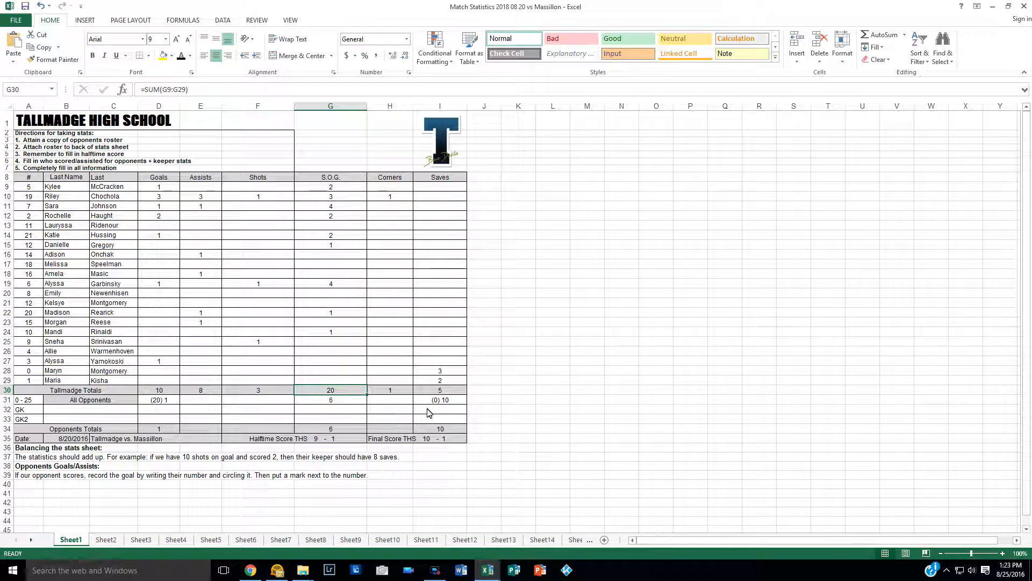
# - Check the opponents' saves and shots on goal against the Tallmadge goalkeepers' saves and the saves total
pyautogui.click(455, 403)
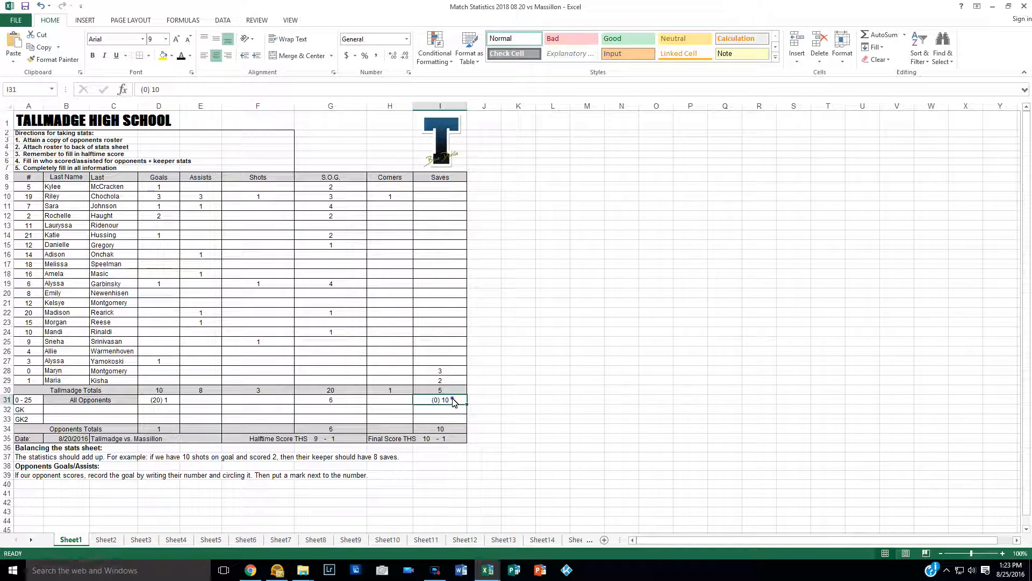
pyautogui.click(448, 429)
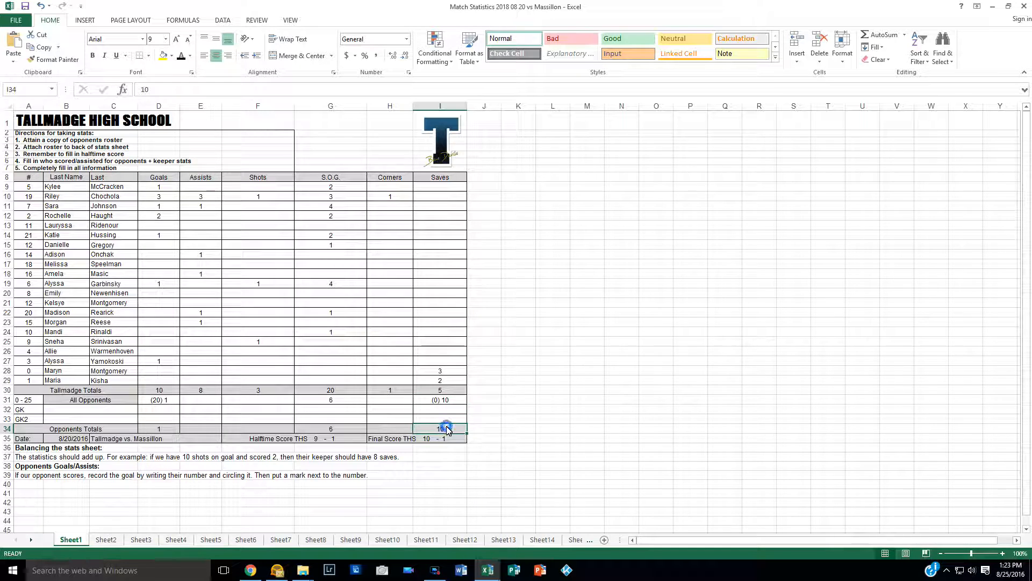
pyautogui.click(330, 401)
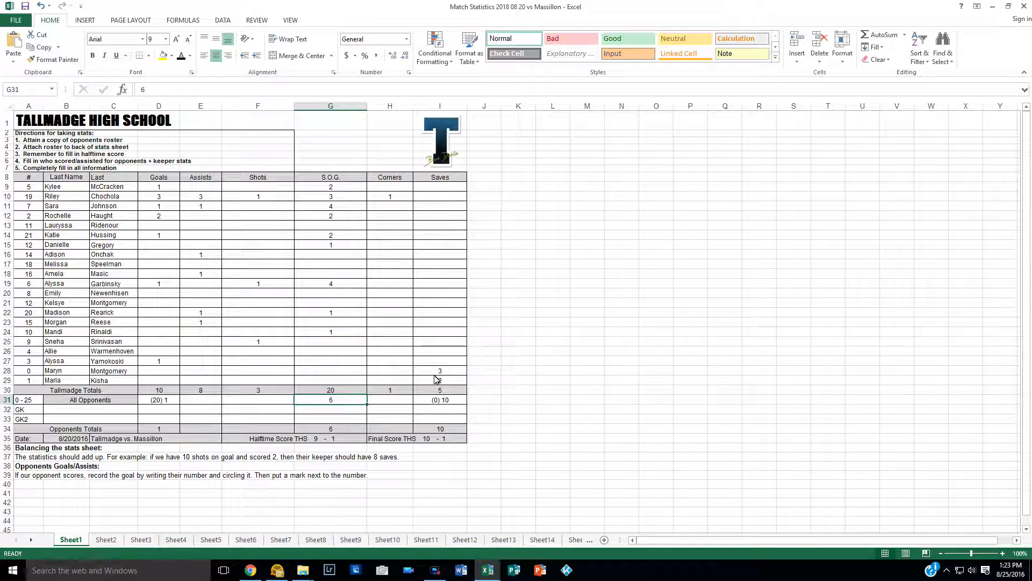
pyautogui.click(448, 391)
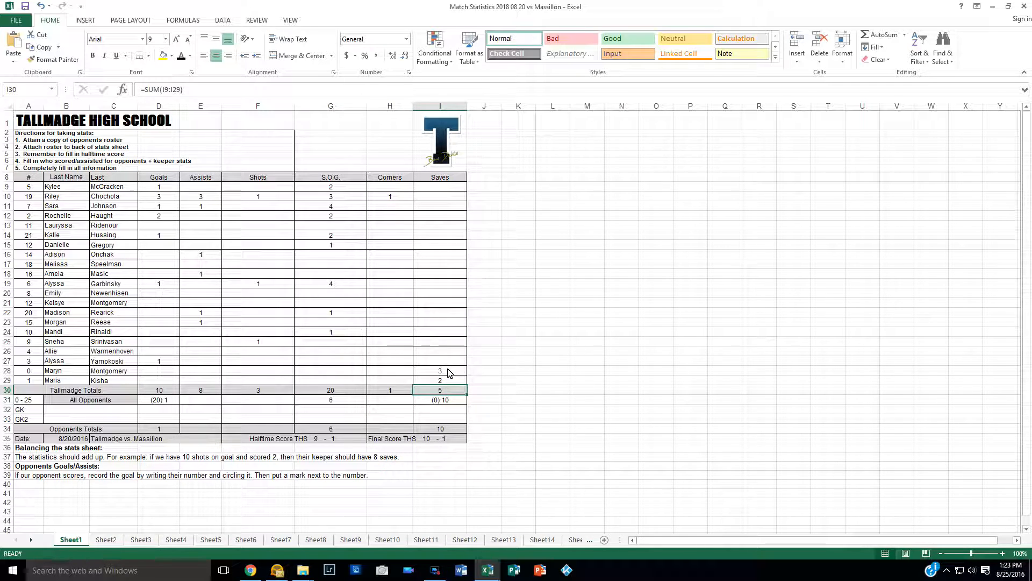
pyautogui.click(448, 371)
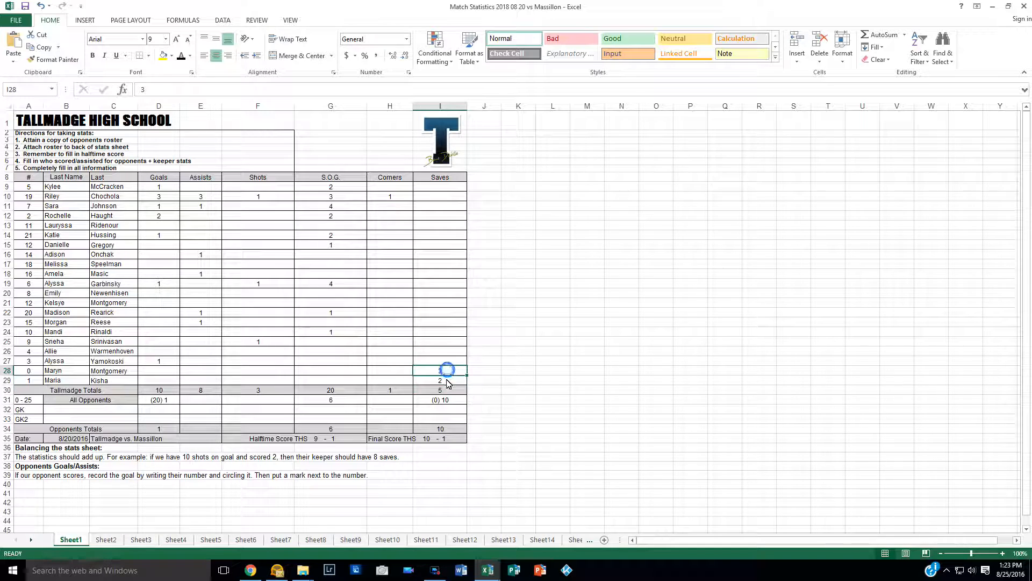
pyautogui.click(452, 383)
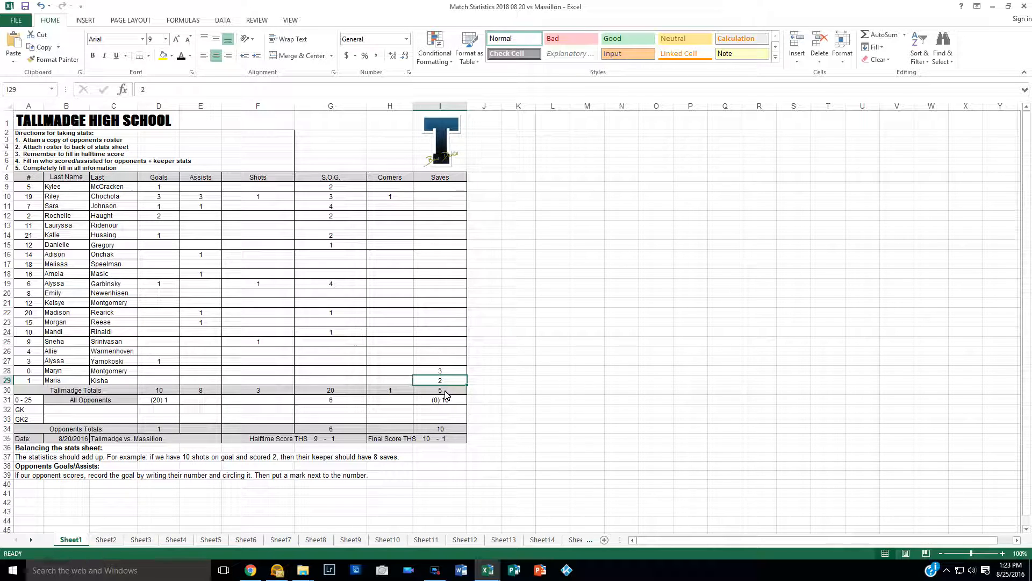
pyautogui.click(505, 373)
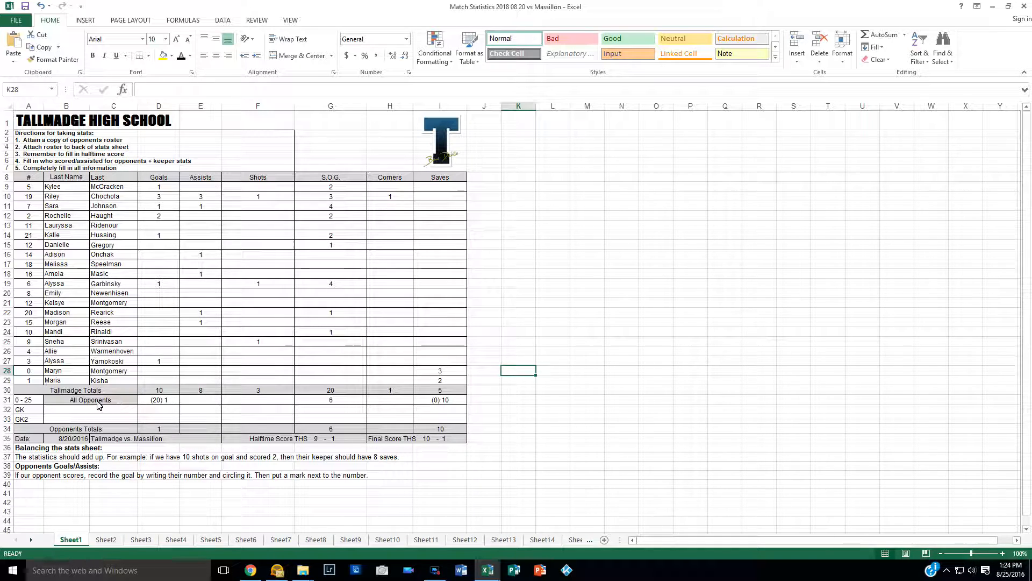
# - Examine how the All Opponents row records goals and assists, along with the match date and matchup below it
pyautogui.click(7, 399)
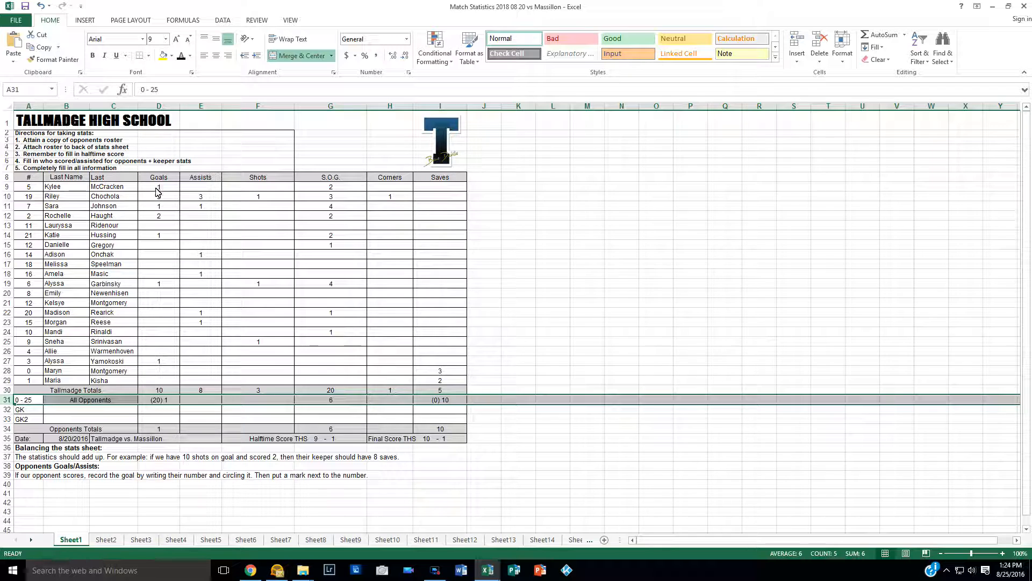
pyautogui.click(387, 402)
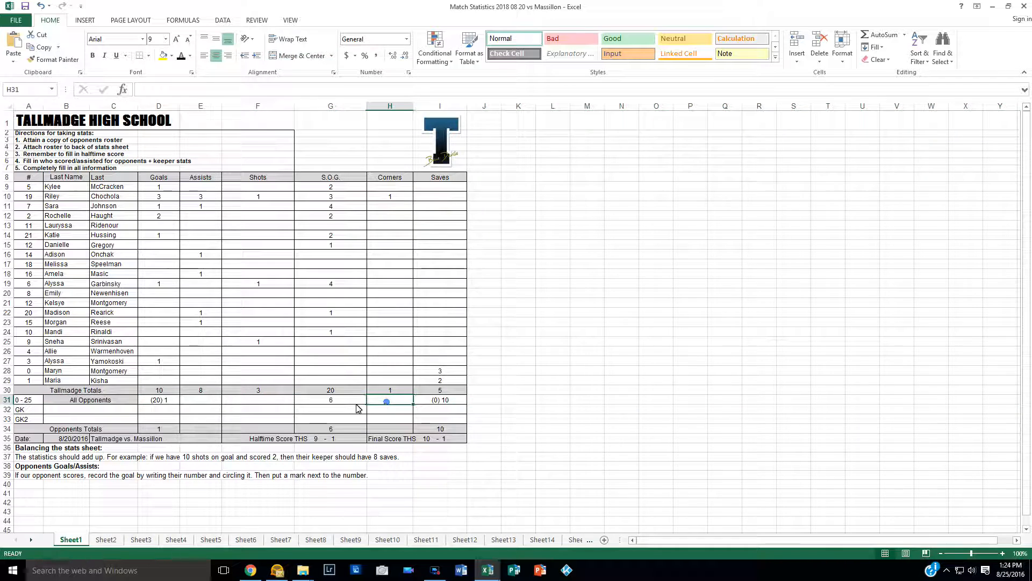
pyautogui.click(200, 402)
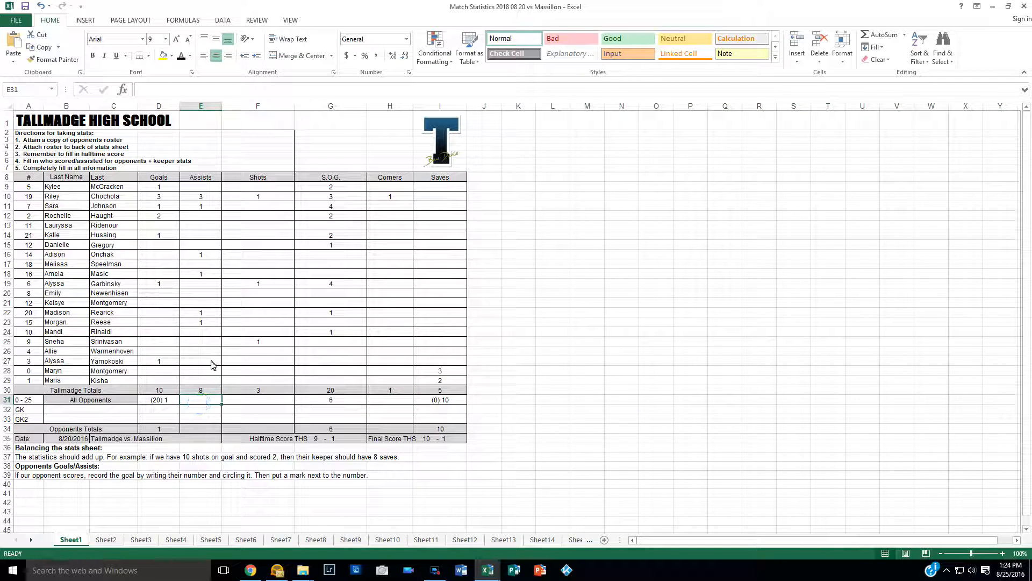
pyautogui.click(159, 402)
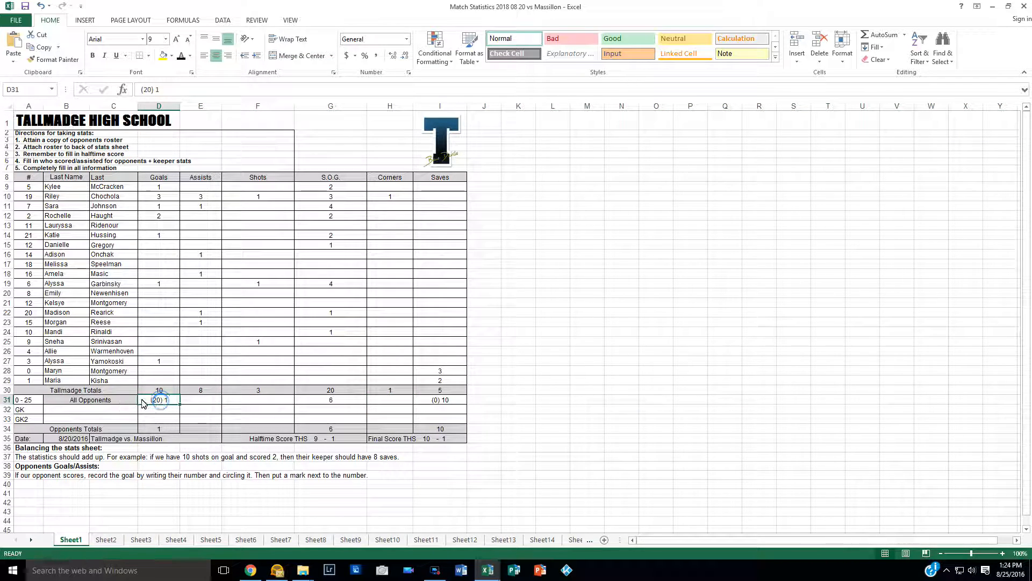
pyautogui.click(187, 403)
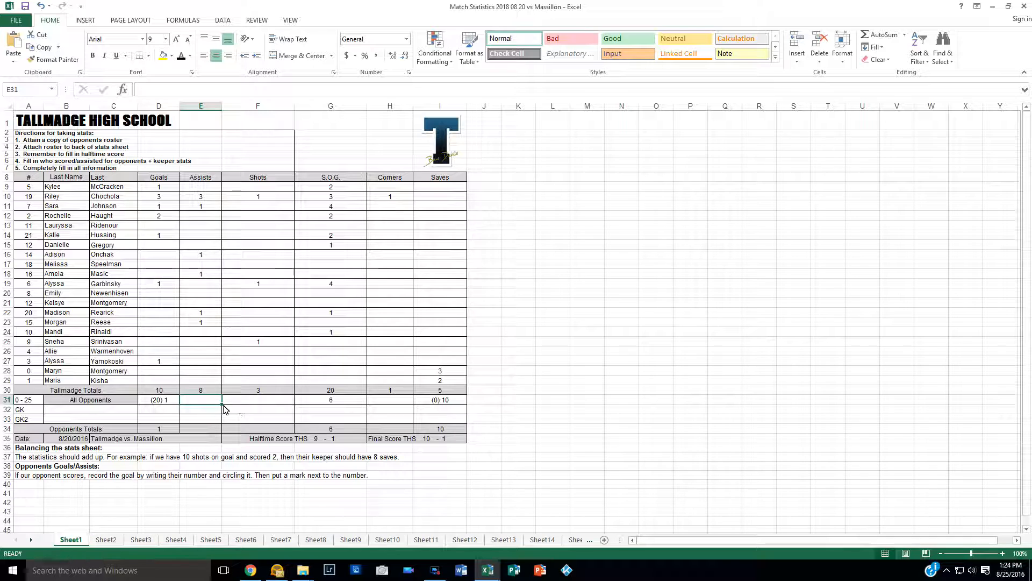
pyautogui.click(166, 401)
pyautogui.click(202, 401)
pyautogui.click(201, 400)
pyautogui.click(156, 410)
pyautogui.click(57, 413)
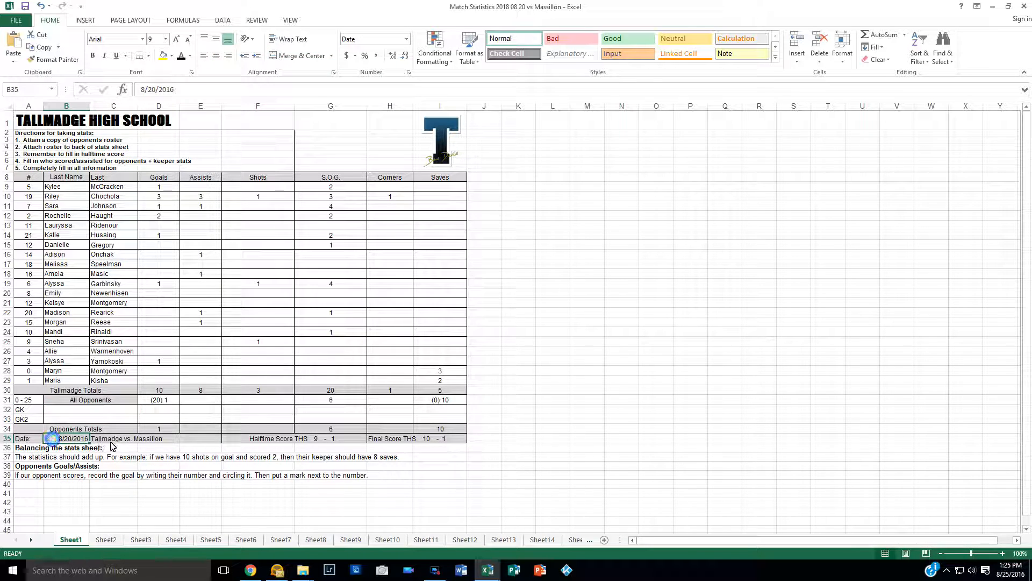
pyautogui.click(153, 438)
pyautogui.click(173, 485)
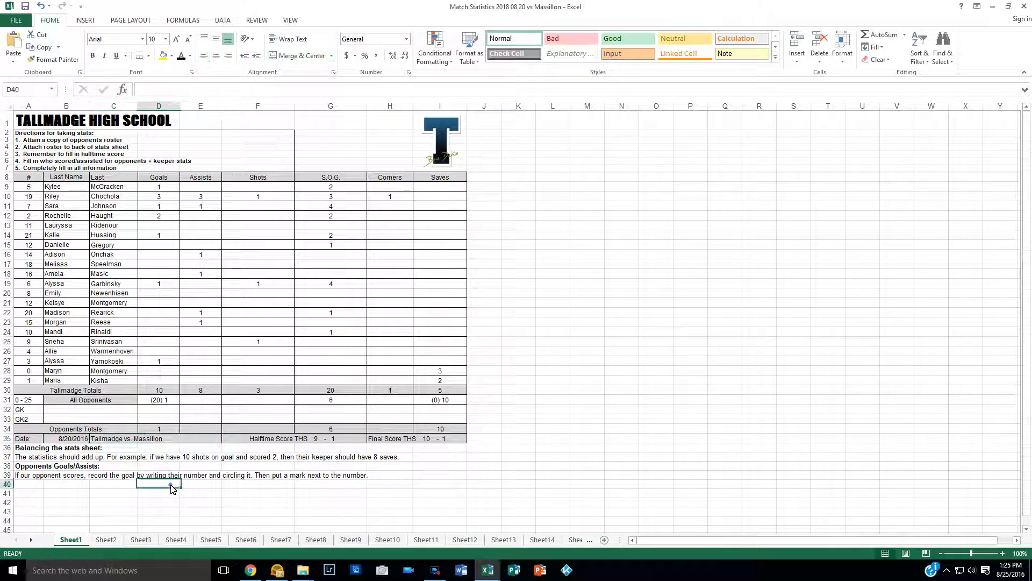